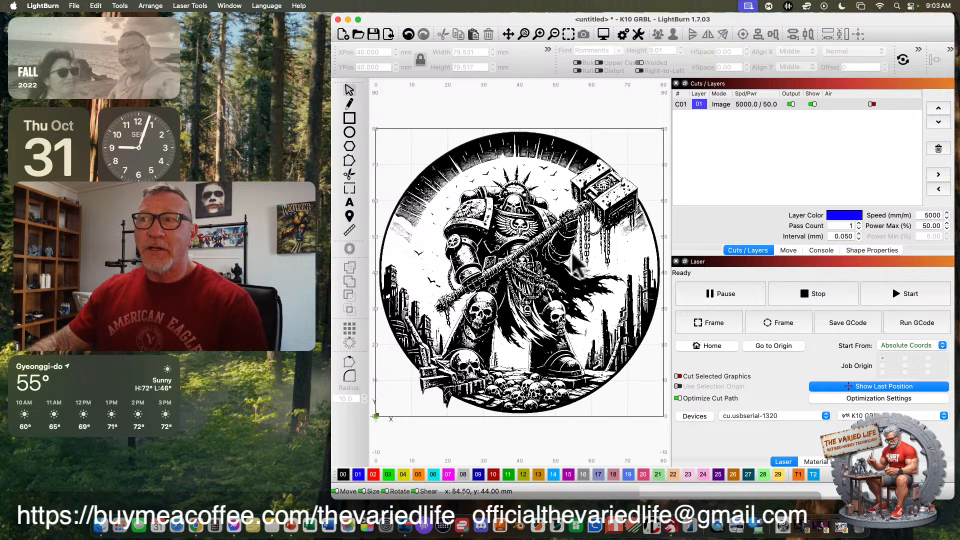
# Resize the circular warrior image to 75 mm wide with its proportions locked, and move it to the page center.
pyautogui.click(447, 188)
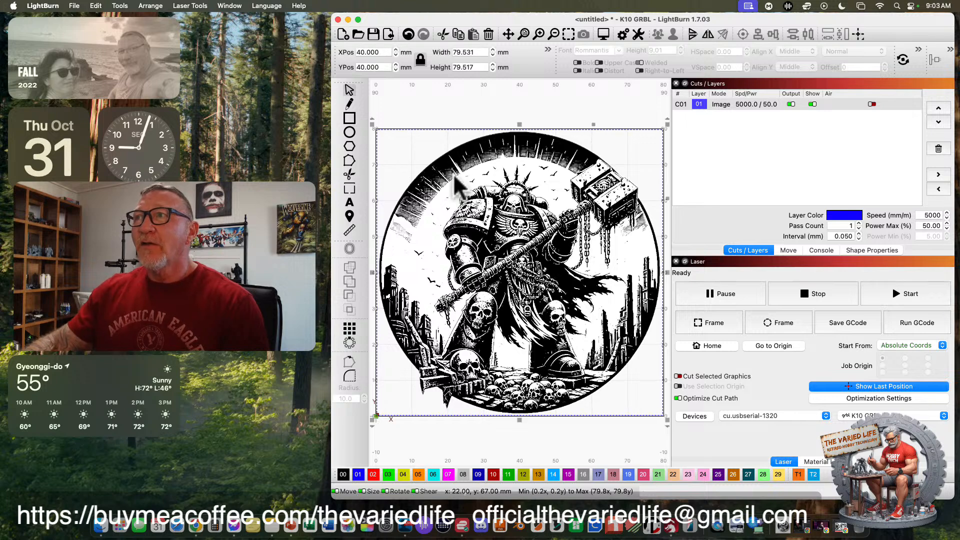
pyautogui.moveTo(374, 128); pyautogui.dragTo(482, 235)
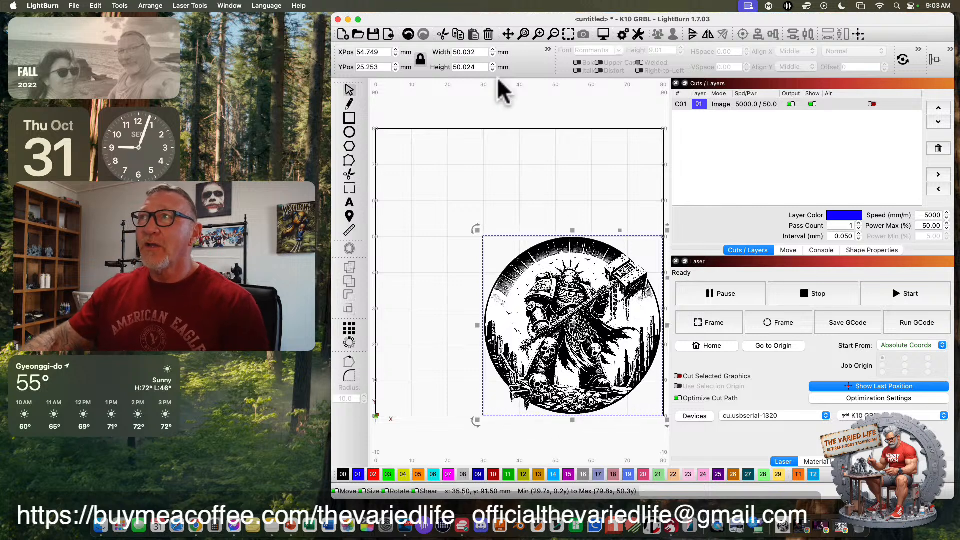
pyautogui.doubleClick(456, 52)
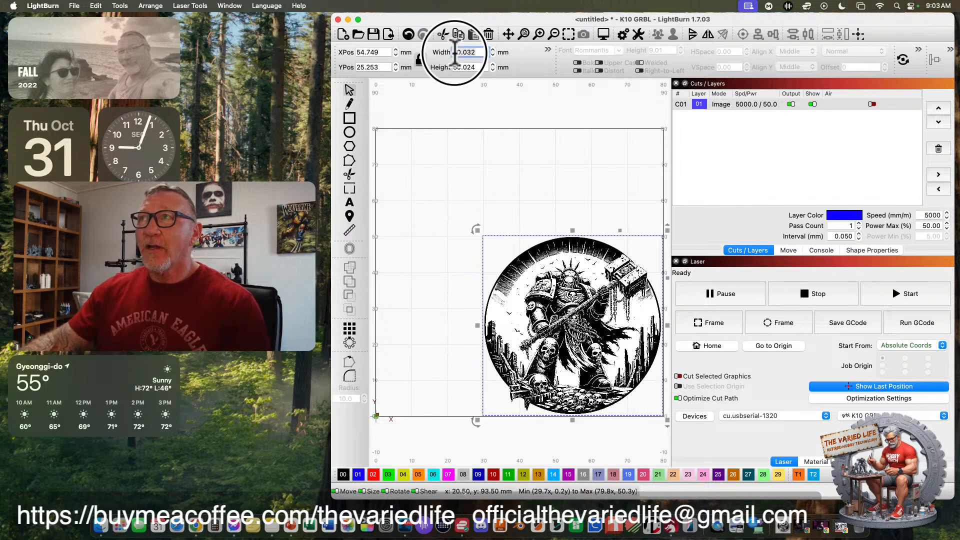
pyautogui.write('75')
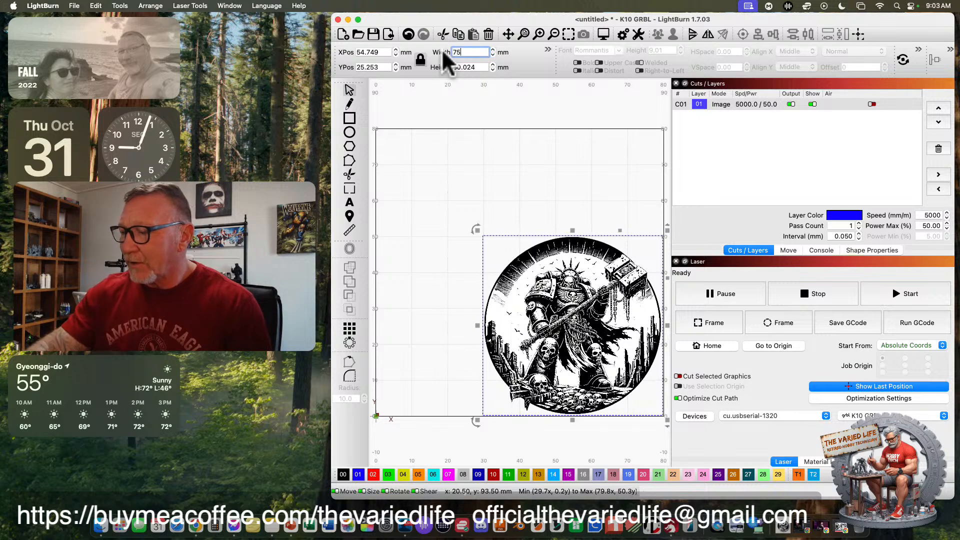
pyautogui.press('Return')
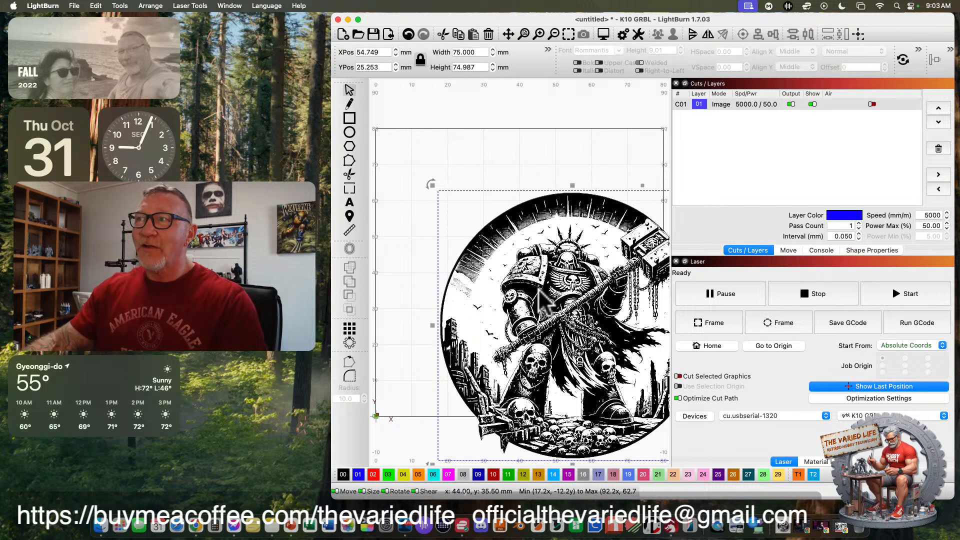
pyautogui.click(858, 30)
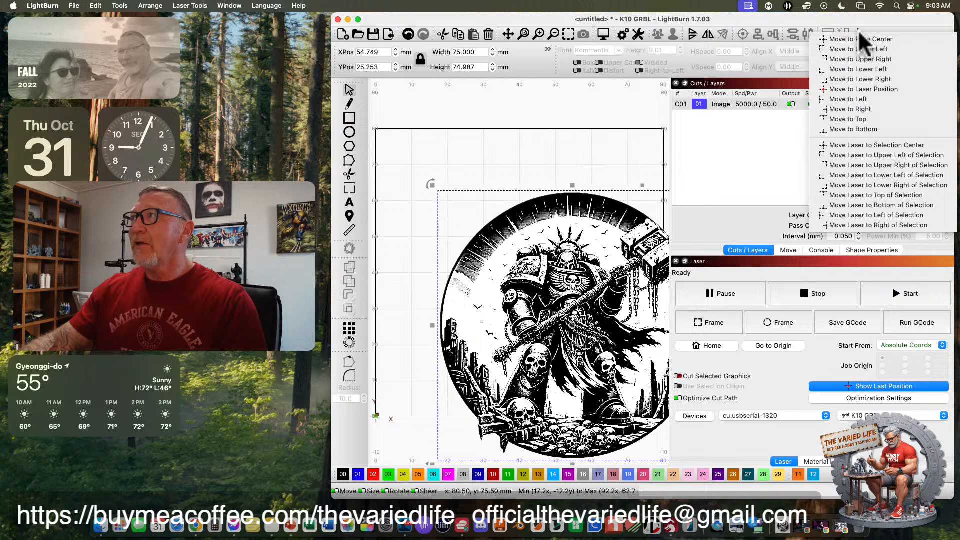
pyautogui.click(865, 39)
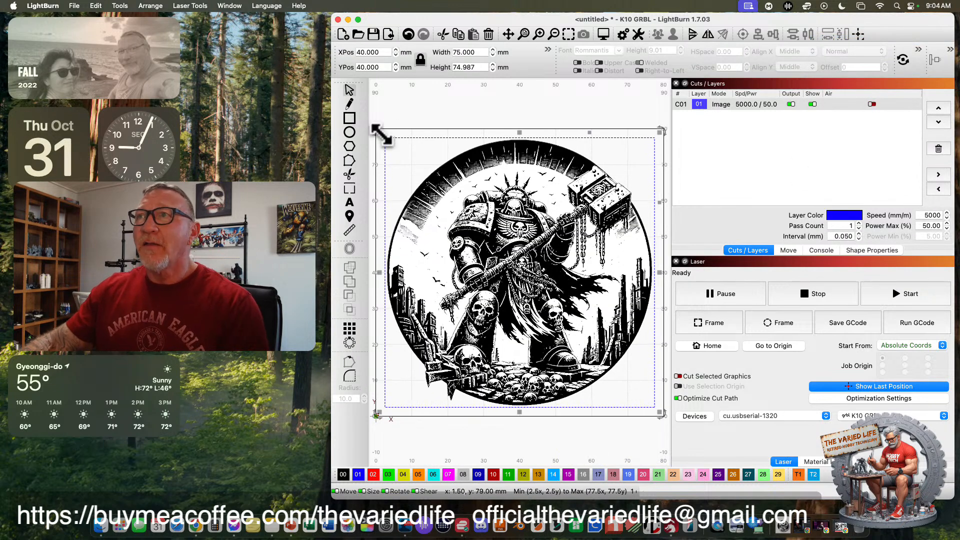
# Enlarge the centered image to about 79.45 mm wide so it nearly fills the workspace, and preview the engraving.
pyautogui.moveTo(380, 133); pyautogui.dragTo(372, 126)
pyautogui.moveTo(660, 413); pyautogui.dragTo(669, 424)
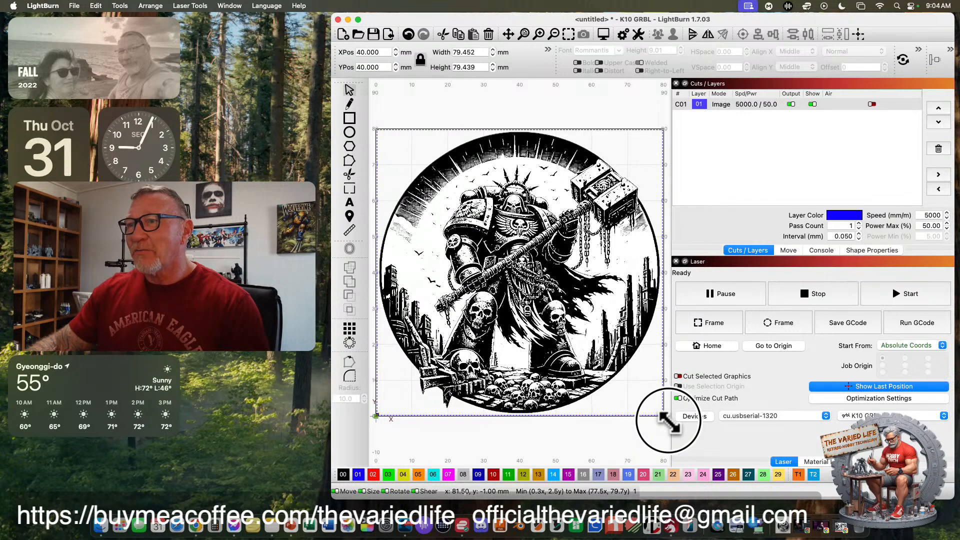
pyautogui.click(604, 33)
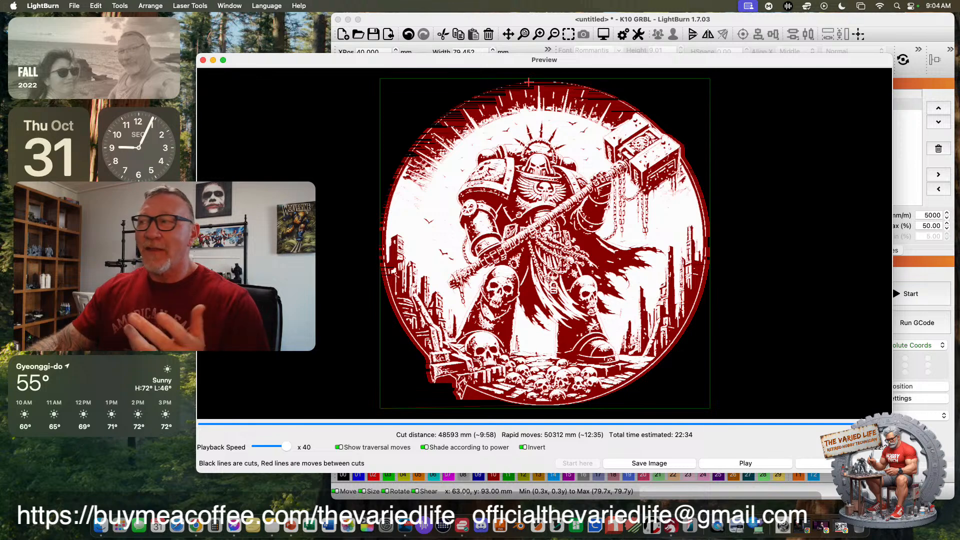
pyautogui.click(845, 464)
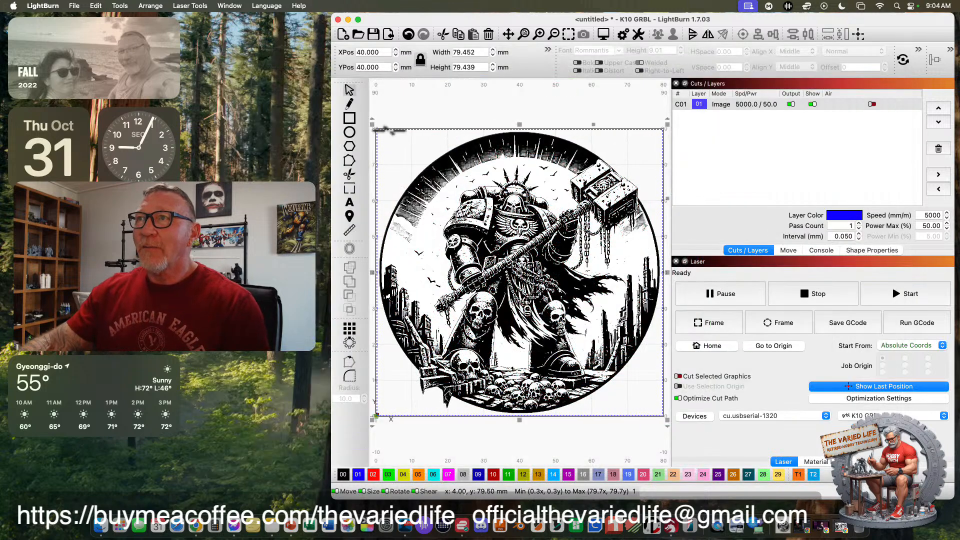
# Enlarge the image past the workspace edge to about 81.3 mm wide and try to preview it.
pyautogui.moveTo(669, 124)
pyautogui.mouseDown()
pyautogui.moveTo(682, 107)
pyautogui.moveTo(645, 135)
pyautogui.moveTo(654, 124)
pyautogui.mouseUp()
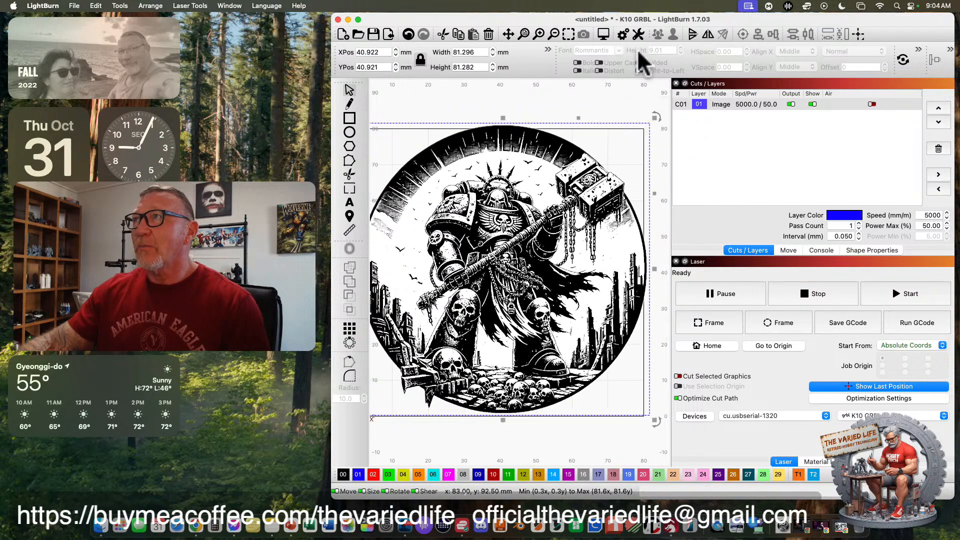
pyautogui.click(604, 34)
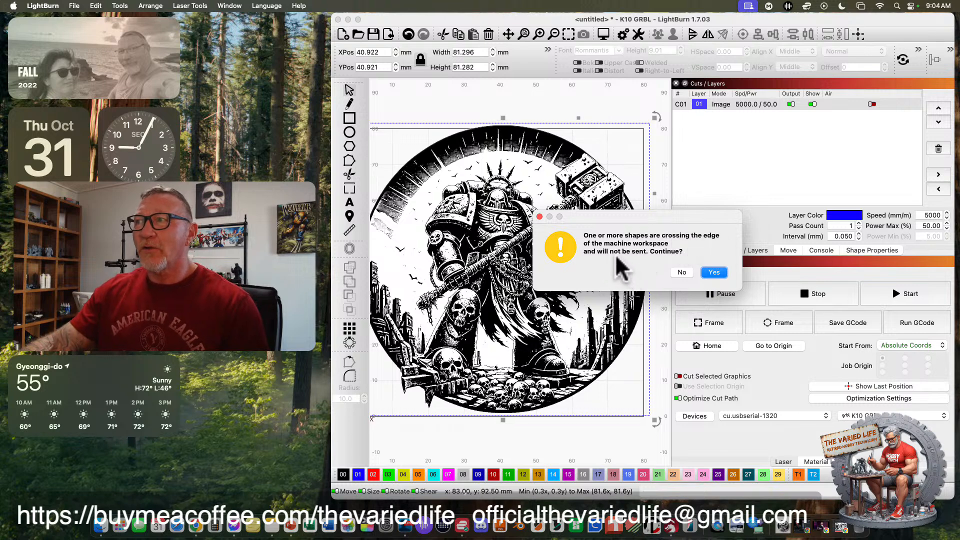
pyautogui.click(682, 273)
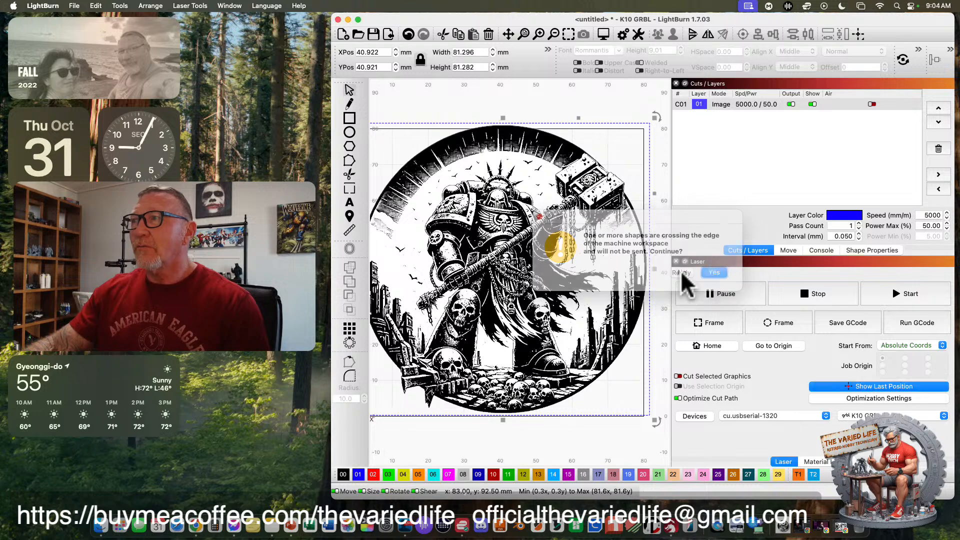
# Shrink the image to about 79.35 mm wide so it fits inside the workspace, and preview the engraving.
pyautogui.moveTo(650, 123); pyautogui.dragTo(642, 130)
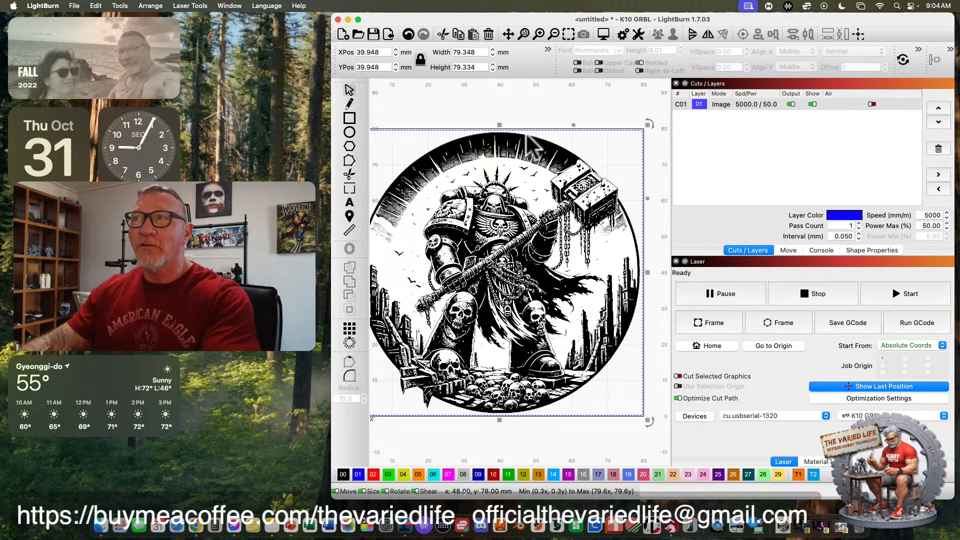
pyautogui.click(524, 35)
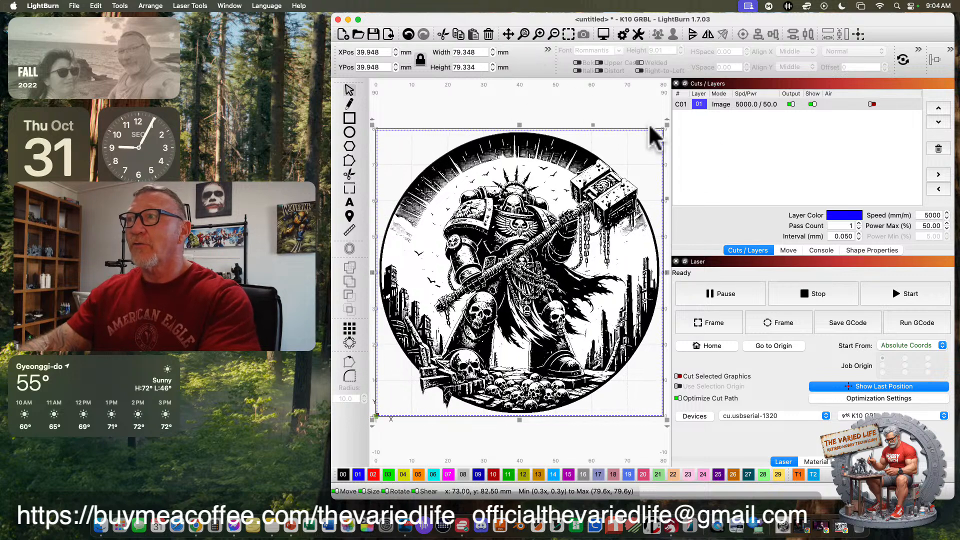
pyautogui.click(603, 35)
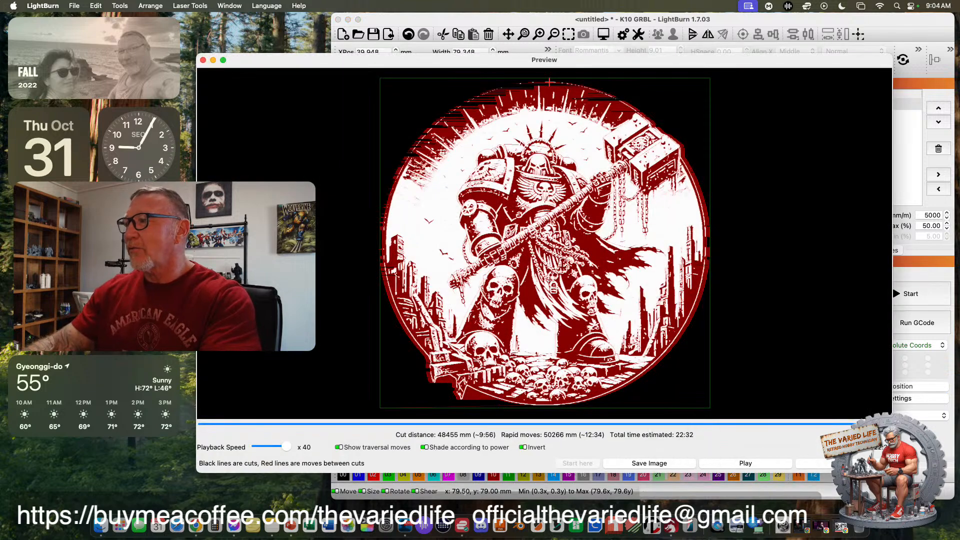
pyautogui.click(825, 463)
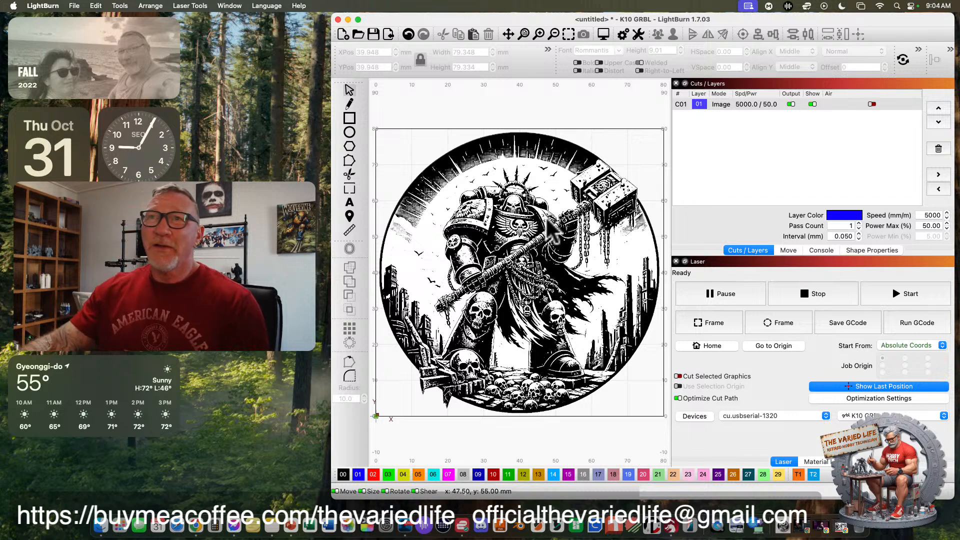
# Open Adjust Image for the warrior image and compare the result with Negative Image off and on, leaving it on.
pyautogui.click(534, 223)
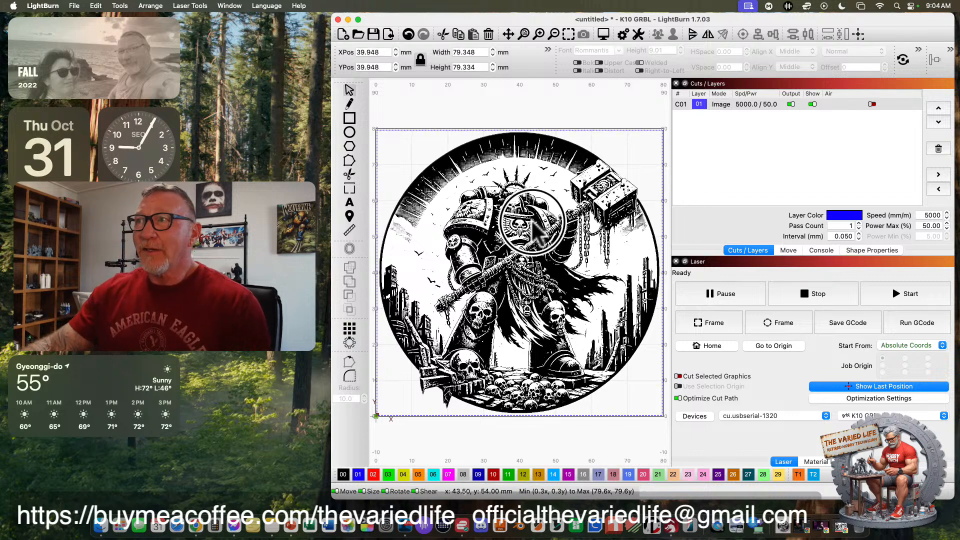
pyautogui.rightClick(517, 219)
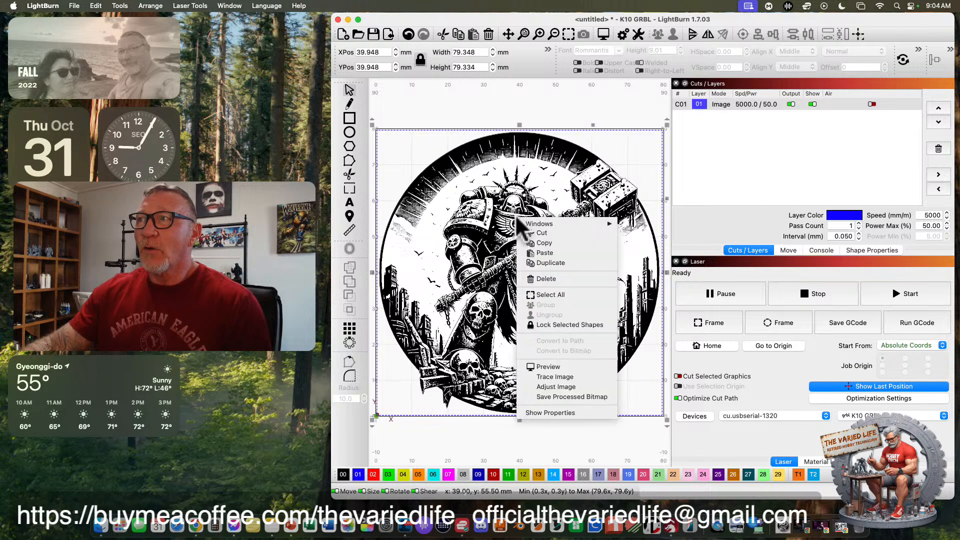
pyautogui.click(566, 386)
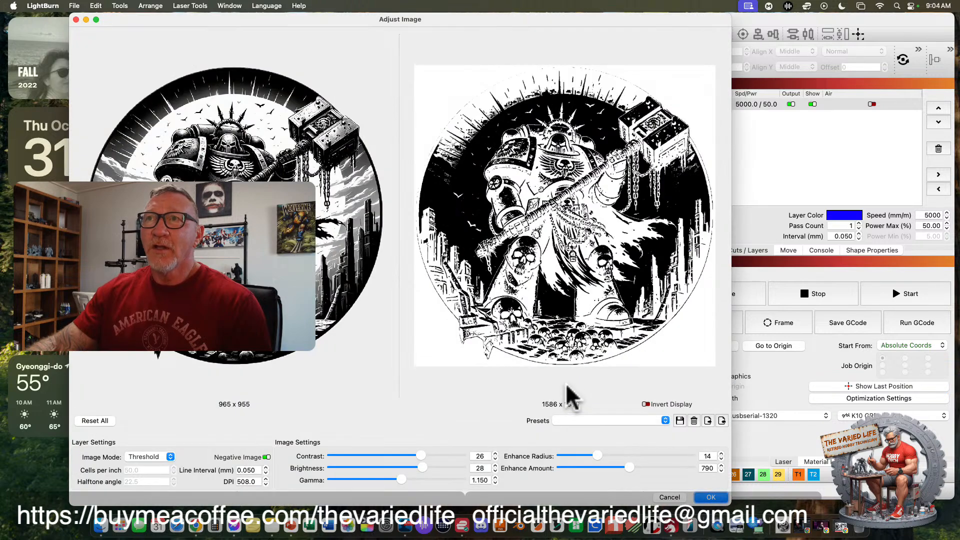
pyautogui.moveTo(332, 21); pyautogui.dragTo(553, 23)
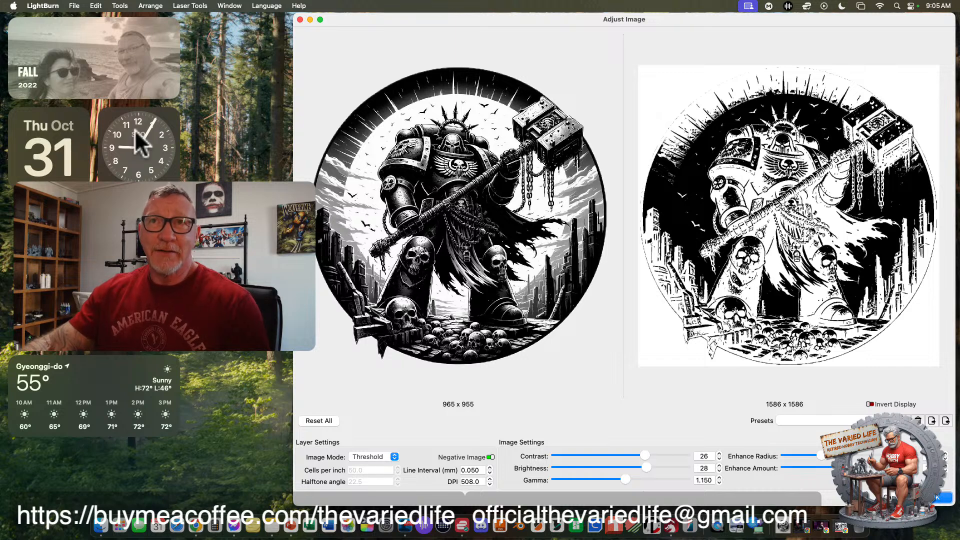
pyautogui.moveTo(115, 220); pyautogui.dragTo(86, 218)
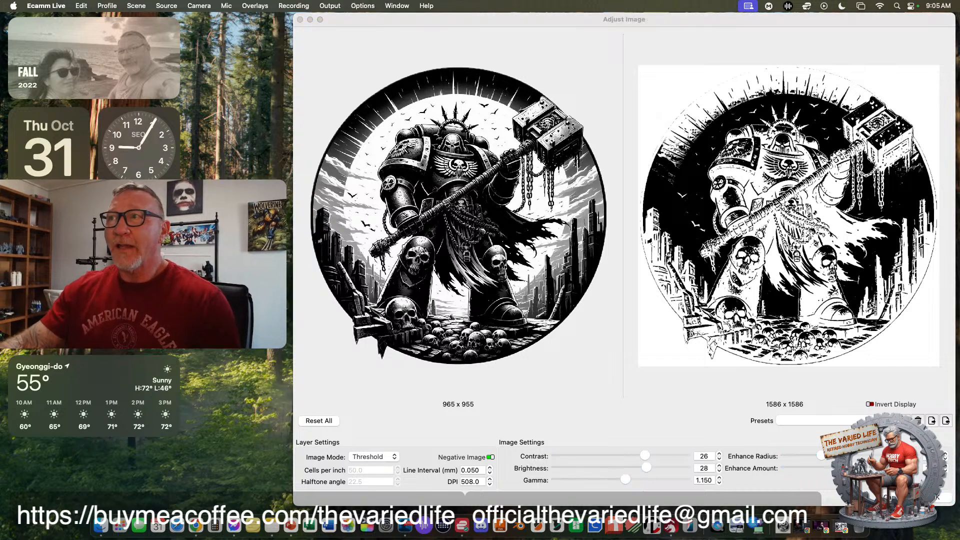
pyautogui.click(388, 200)
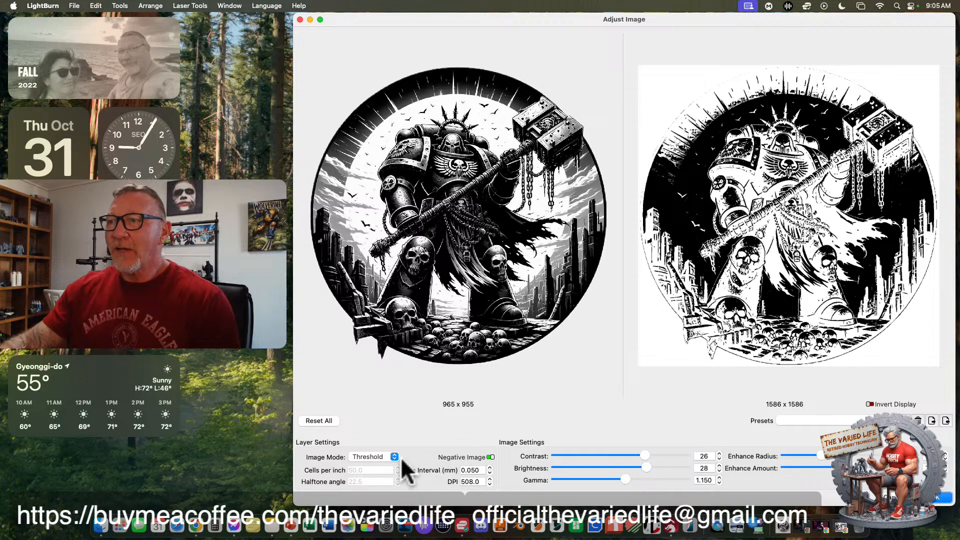
pyautogui.click(490, 457)
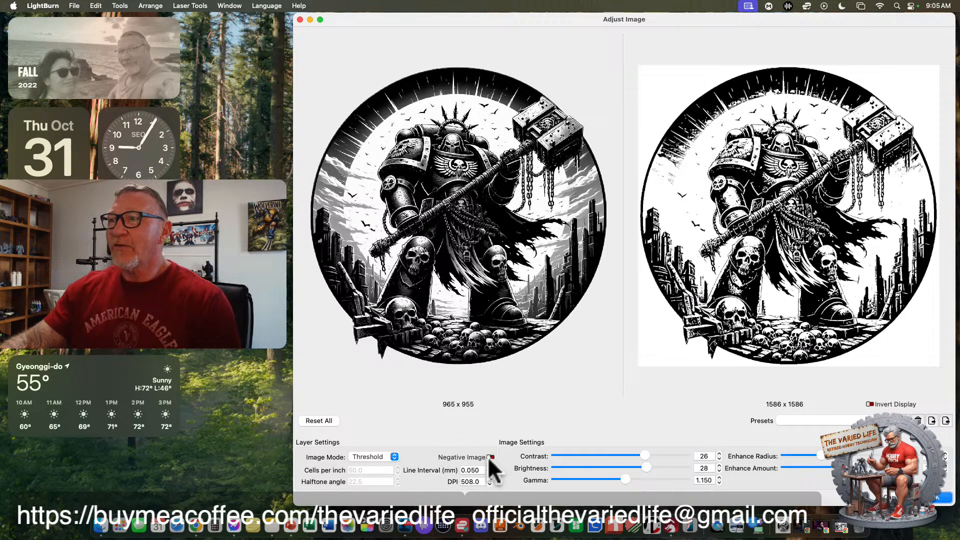
pyautogui.click(490, 457)
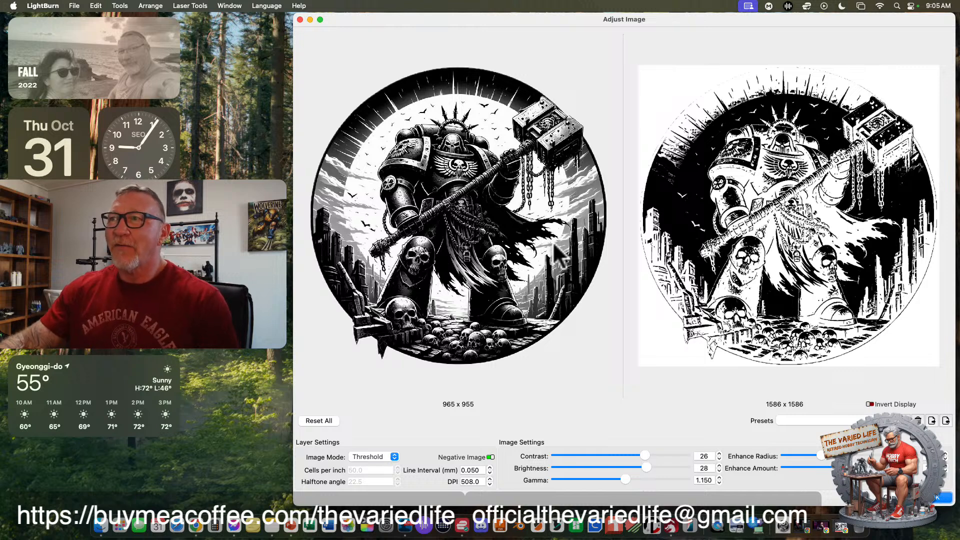
# Set the image's brightness to 5 and gamma to 0.675, raise the enhance radius slightly, and apply the adjustments.
pyautogui.moveTo(643, 467); pyautogui.dragTo(587, 468)
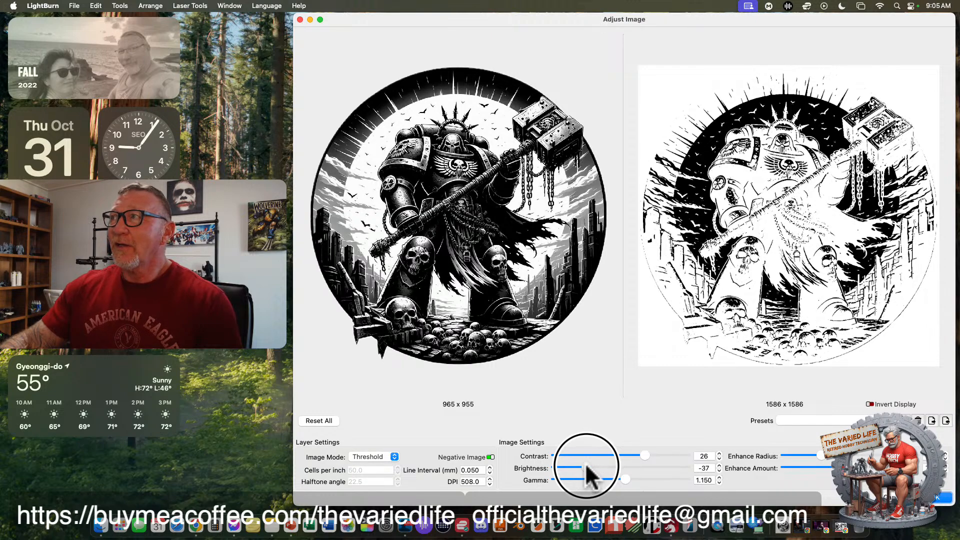
pyautogui.moveTo(586, 468); pyautogui.dragTo(618, 467)
pyautogui.moveTo(622, 464); pyautogui.dragTo(600, 479)
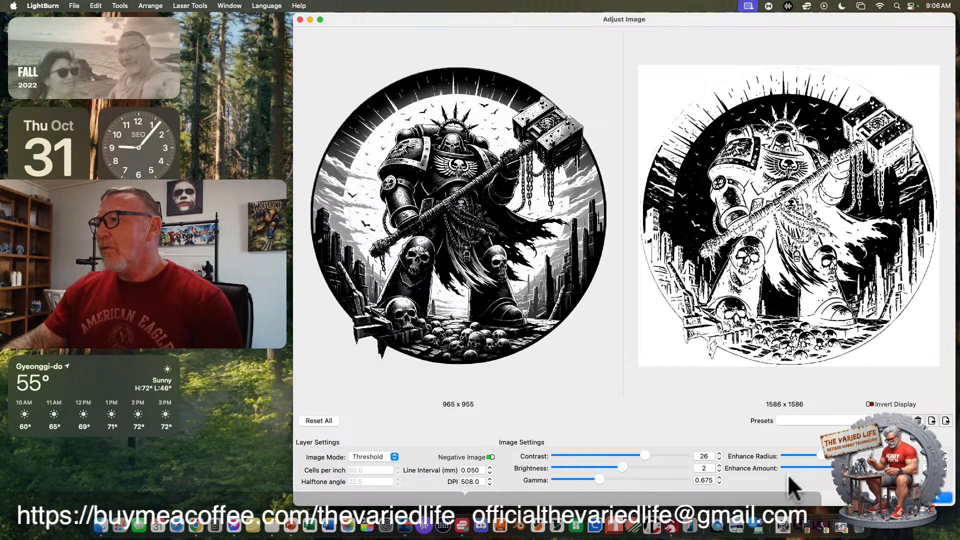
pyautogui.moveTo(623, 465); pyautogui.dragTo(624, 466)
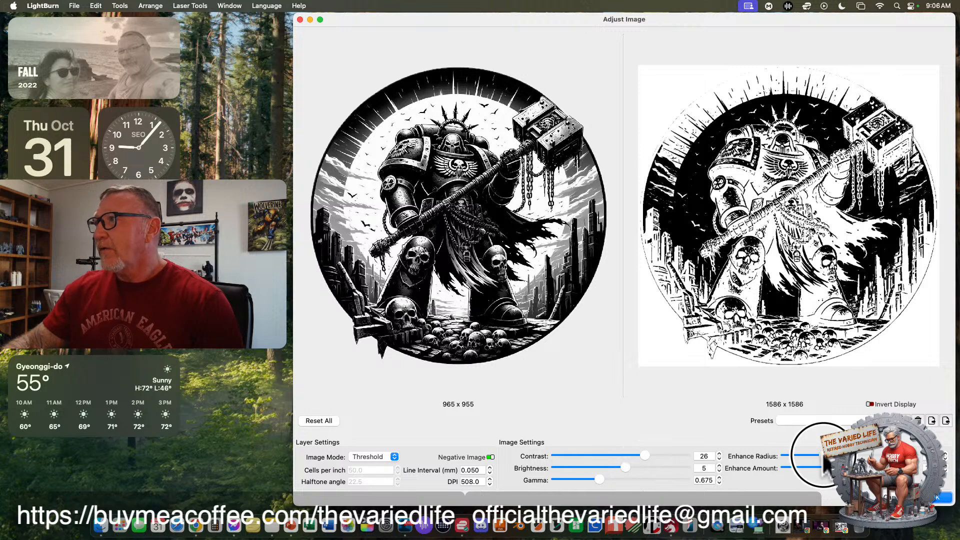
pyautogui.moveTo(820, 456)
pyautogui.mouseDown()
pyautogui.moveTo(793, 456)
pyautogui.moveTo(828, 456)
pyautogui.mouseUp()
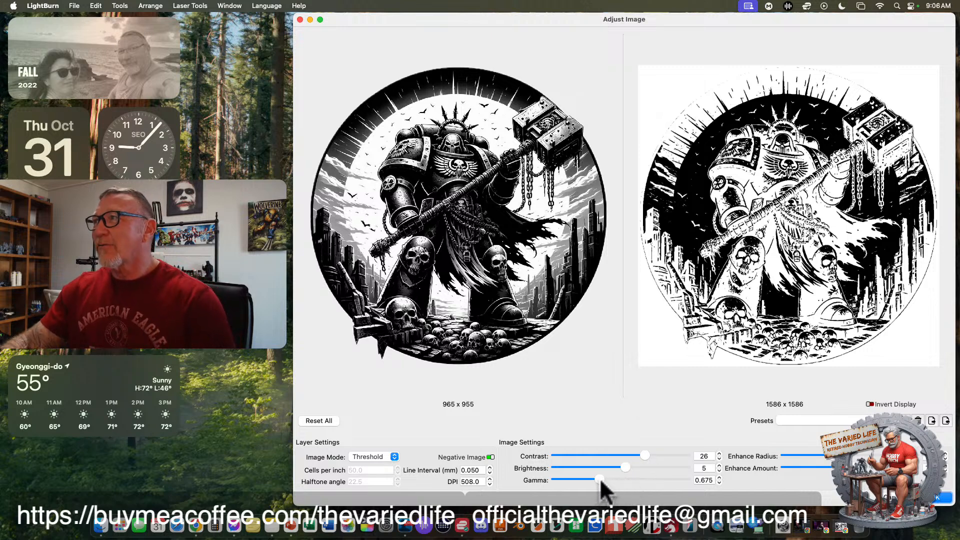
pyautogui.click(941, 498)
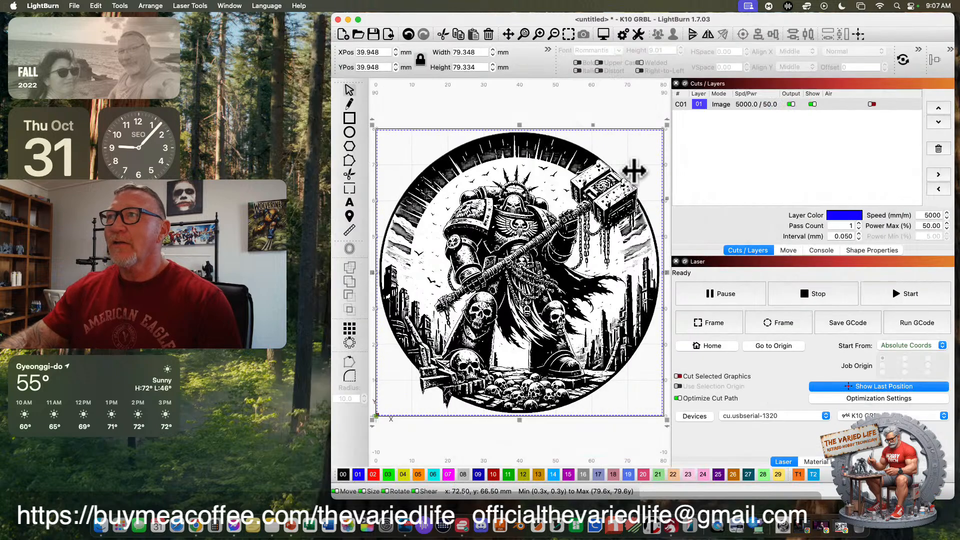
# Preview the adjusted engraving and check its estimated total time.
pyautogui.click(512, 260)
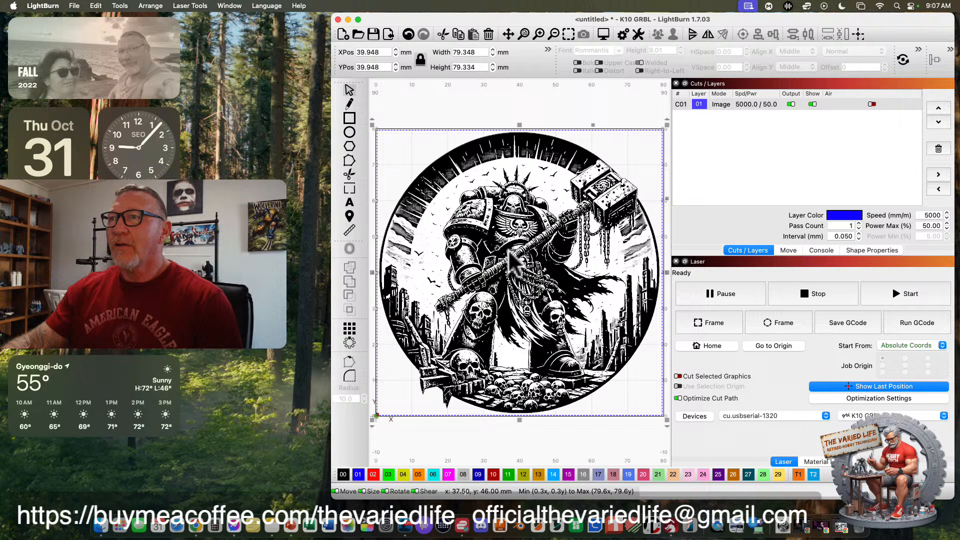
pyautogui.click(603, 34)
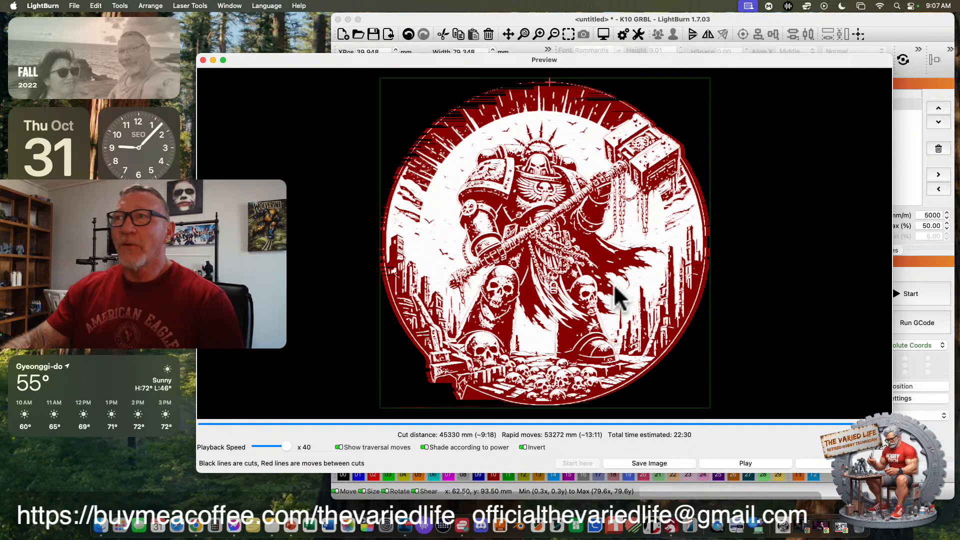
pyautogui.click(818, 464)
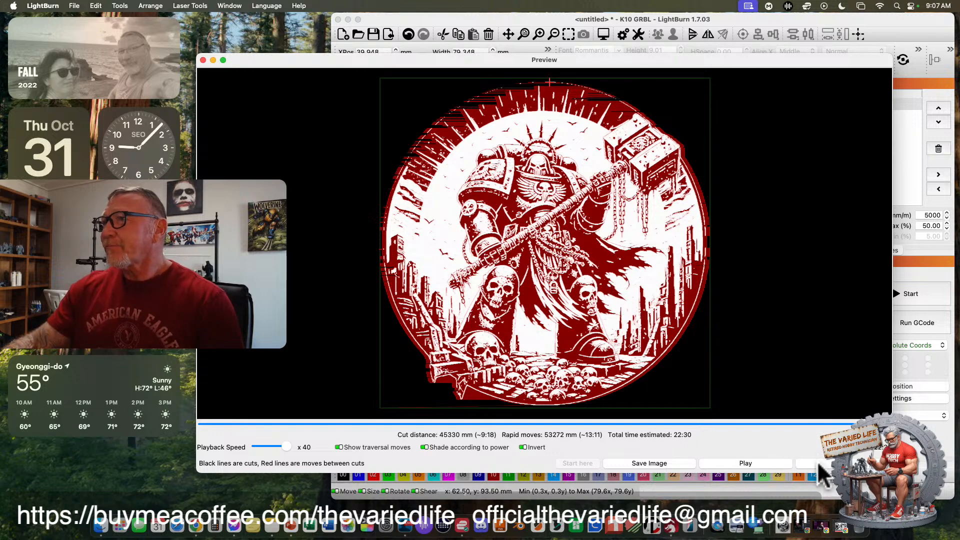
pyautogui.click(632, 440)
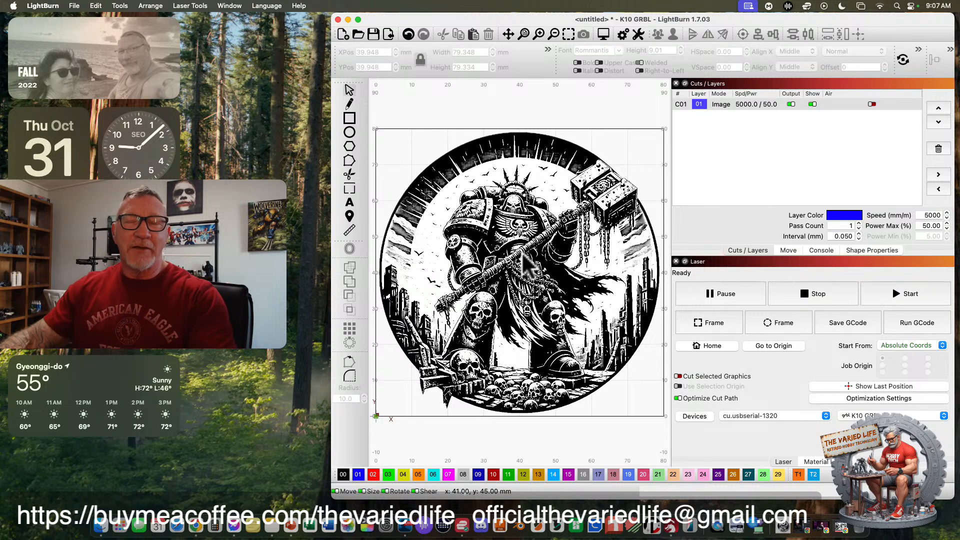
# Frame the job's rectangular boundary with the laser.
pyautogui.click(704, 324)
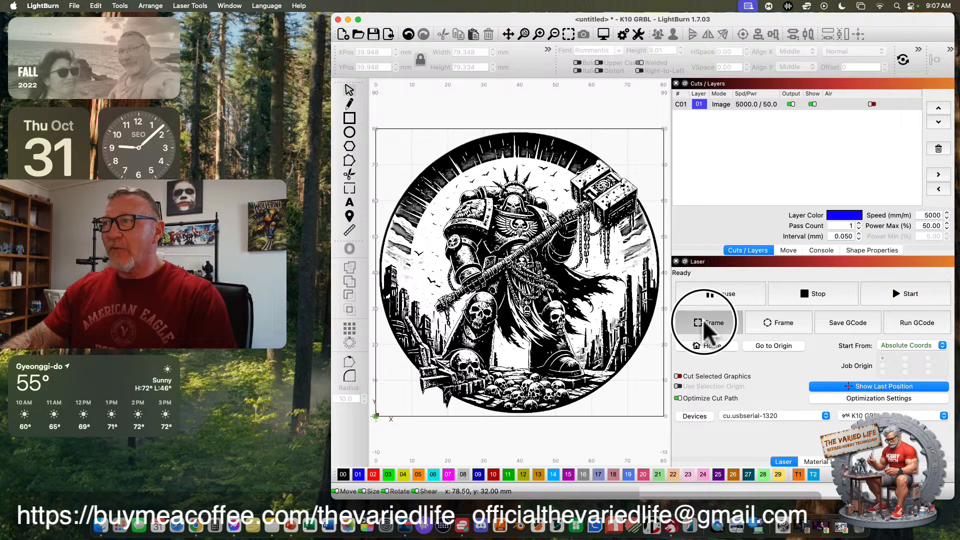
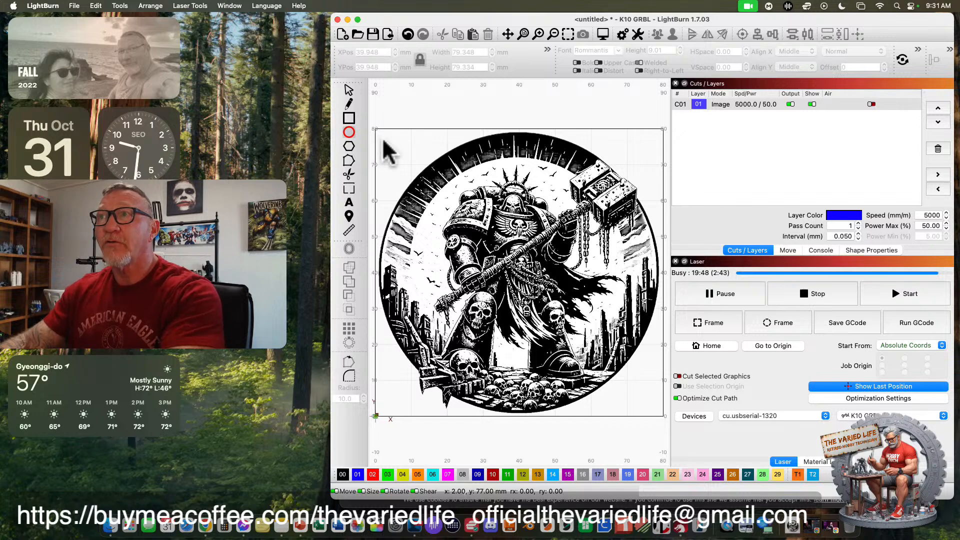
# Draw a filled circle about 76 mm in diameter over the warrior image on the image's layer.
pyautogui.moveTo(385, 150); pyautogui.dragTo(656, 407)
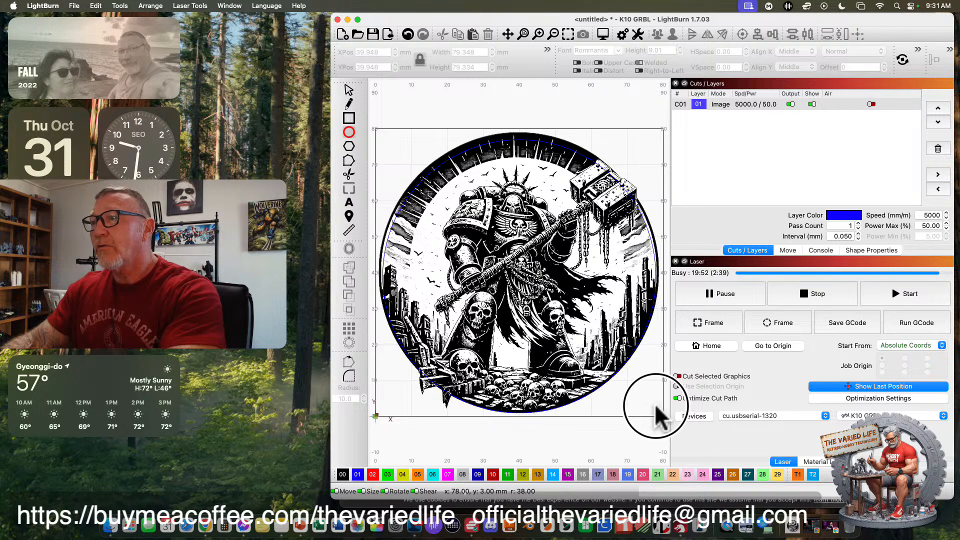
pyautogui.click(657, 415)
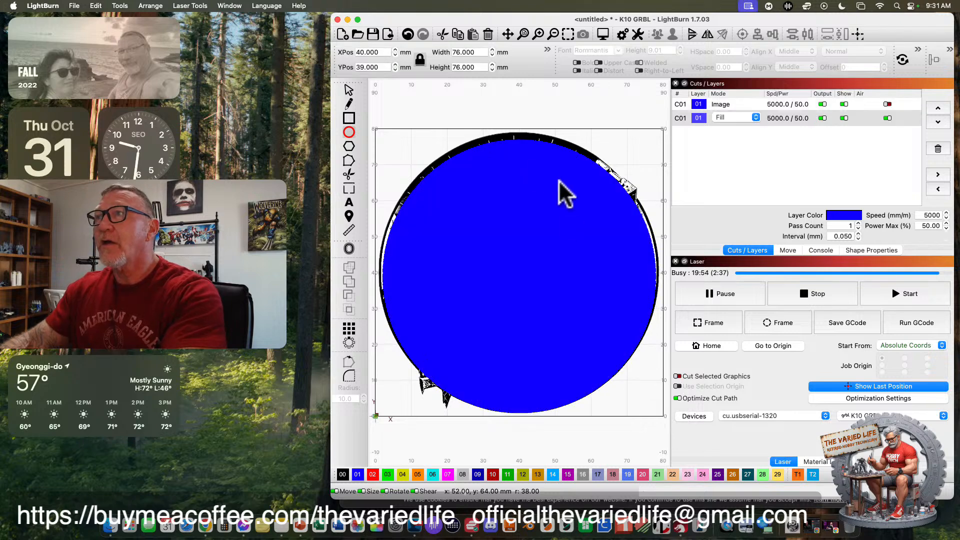
pyautogui.click(348, 89)
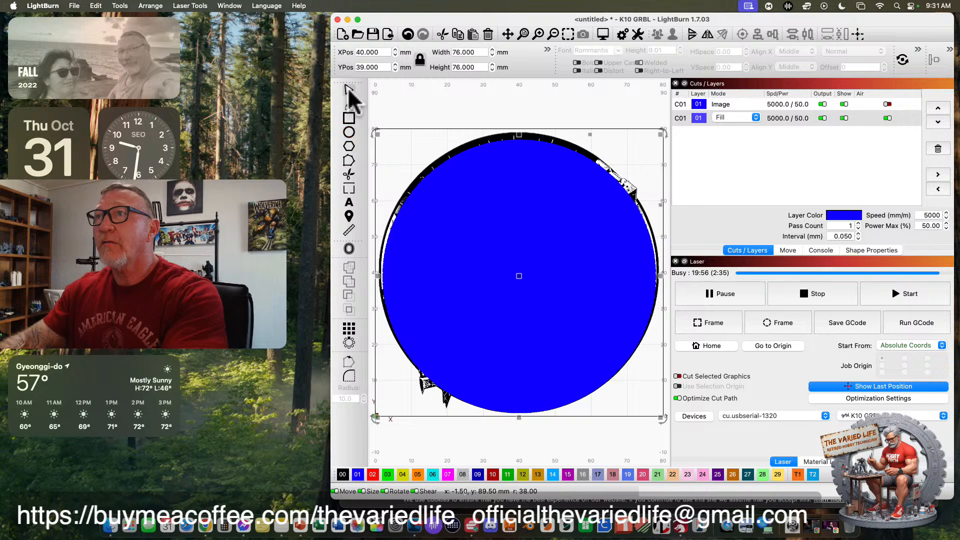
# Stretch the filled circle to about 77.8 mm wide and 78.4 mm high to match the warrior image's outer edge.
pyautogui.moveTo(513, 132); pyautogui.dragTo(521, 129)
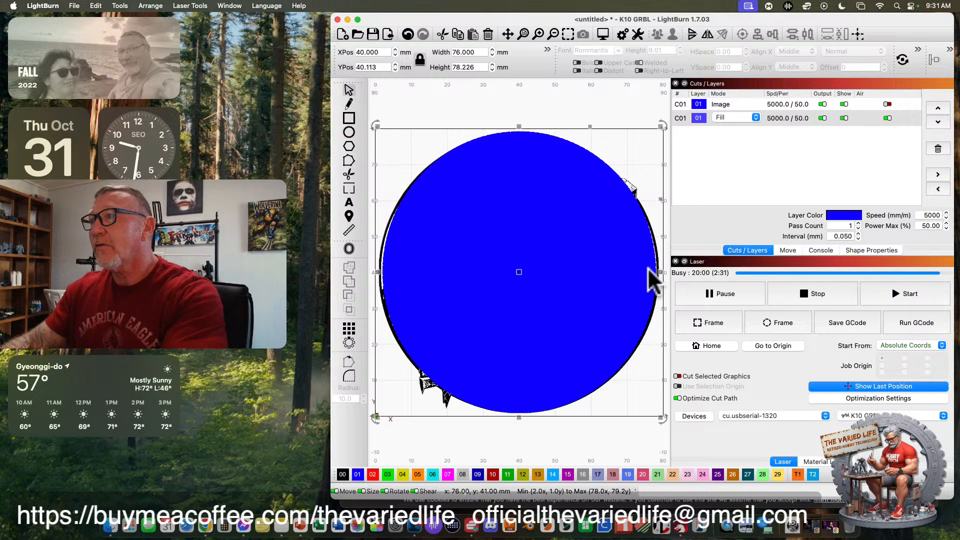
pyautogui.moveTo(660, 272); pyautogui.dragTo(661, 272)
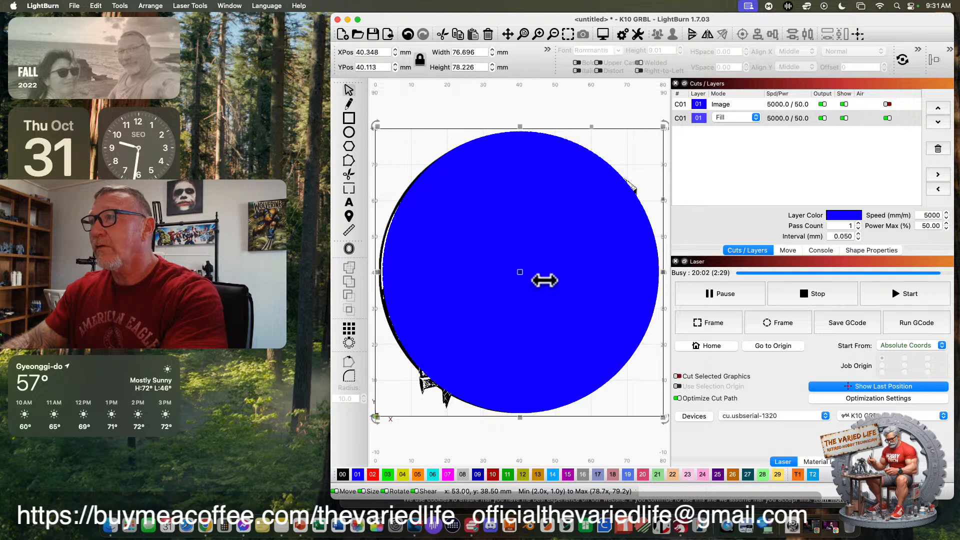
pyautogui.moveTo(379, 272); pyautogui.dragTo(375, 273)
pyautogui.moveTo(518, 417); pyautogui.dragTo(518, 417)
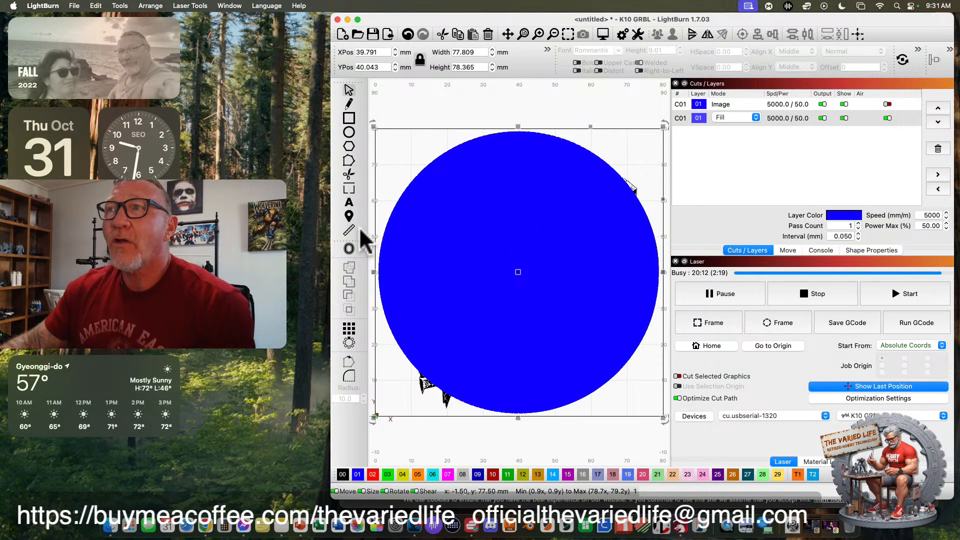
# Offset the circle inward by 1.75 mm with round corners and shift the resulting ring slightly to line up with the image's border.
pyautogui.click(349, 248)
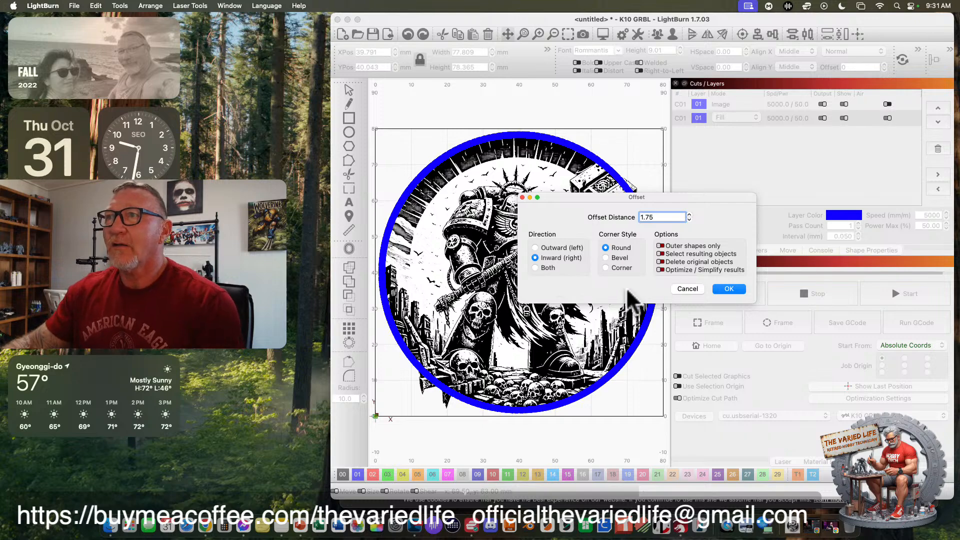
pyautogui.click(727, 288)
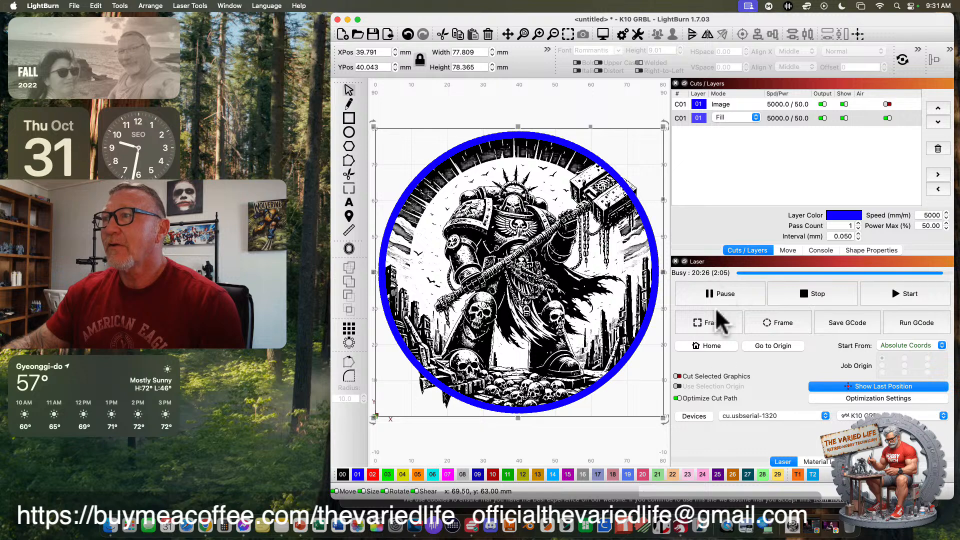
pyautogui.click(593, 444)
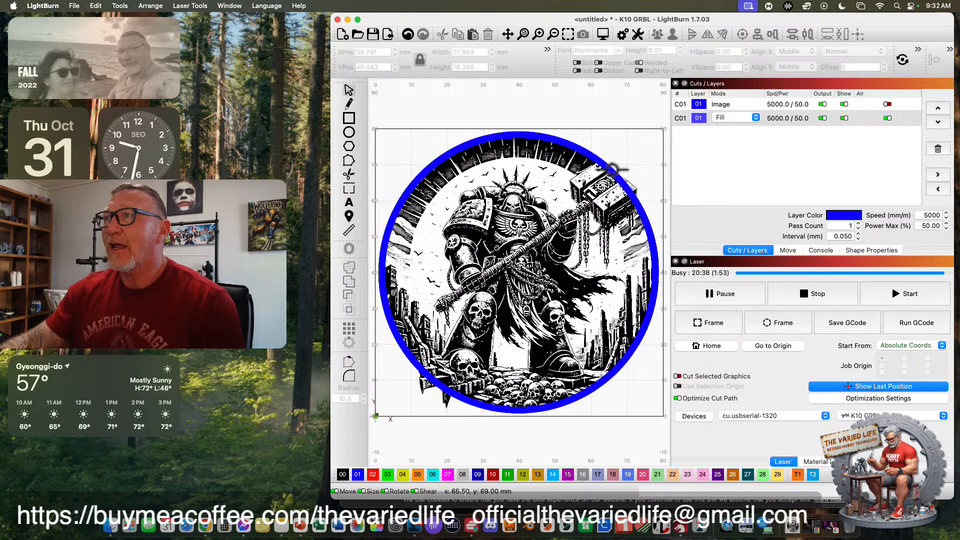
pyautogui.click(595, 151)
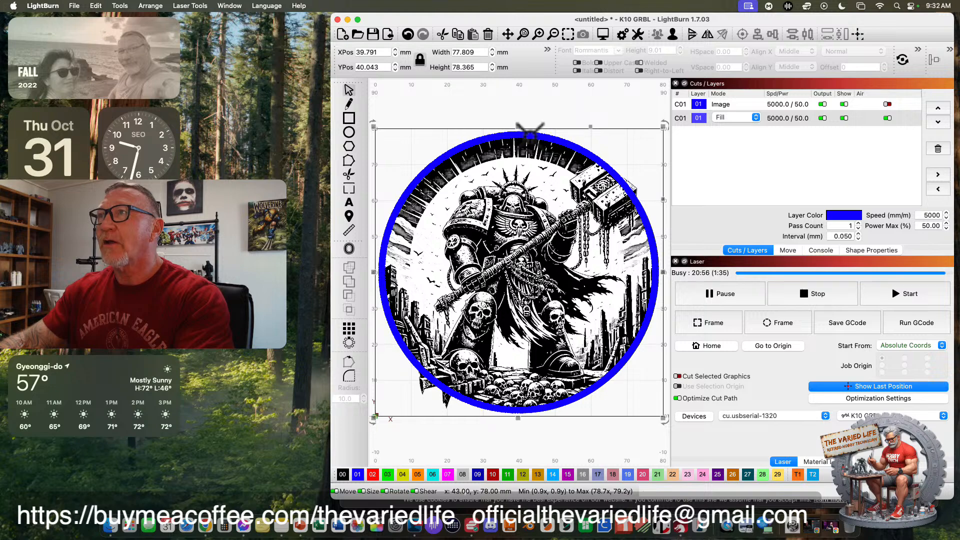
pyautogui.moveTo(528, 130)
pyautogui.mouseDown()
pyautogui.moveTo(533, 175)
pyautogui.moveTo(520, 111)
pyautogui.moveTo(528, 136)
pyautogui.mouseUp()
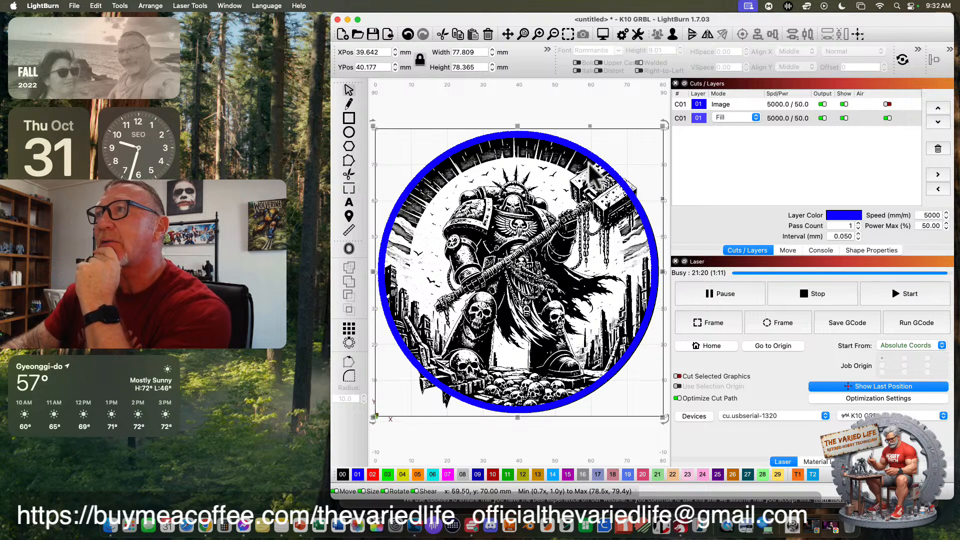
# Try to trim away the section of the blue ring that crosses the warrior's hammer.
pyautogui.scroll(4, 614, 167)
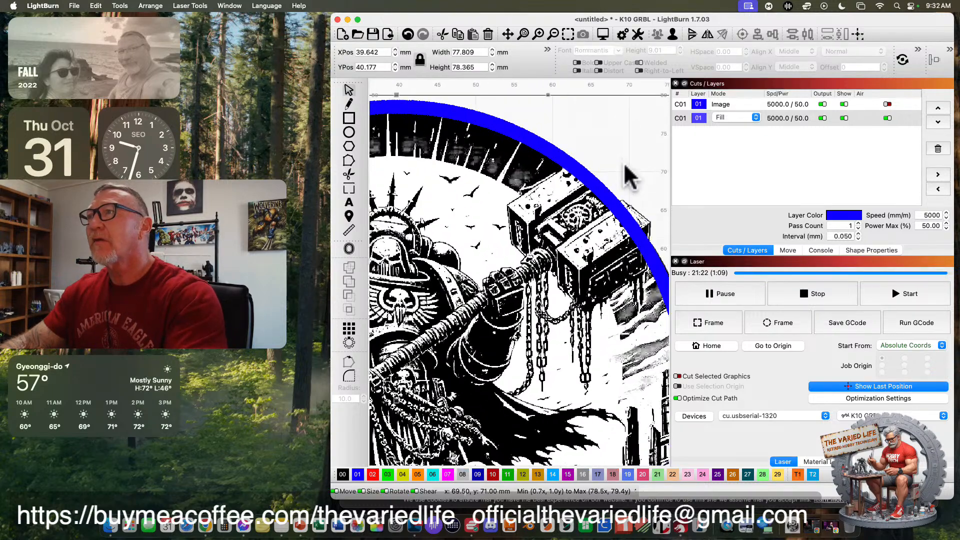
pyautogui.moveTo(624, 149); pyautogui.dragTo(558, 147)
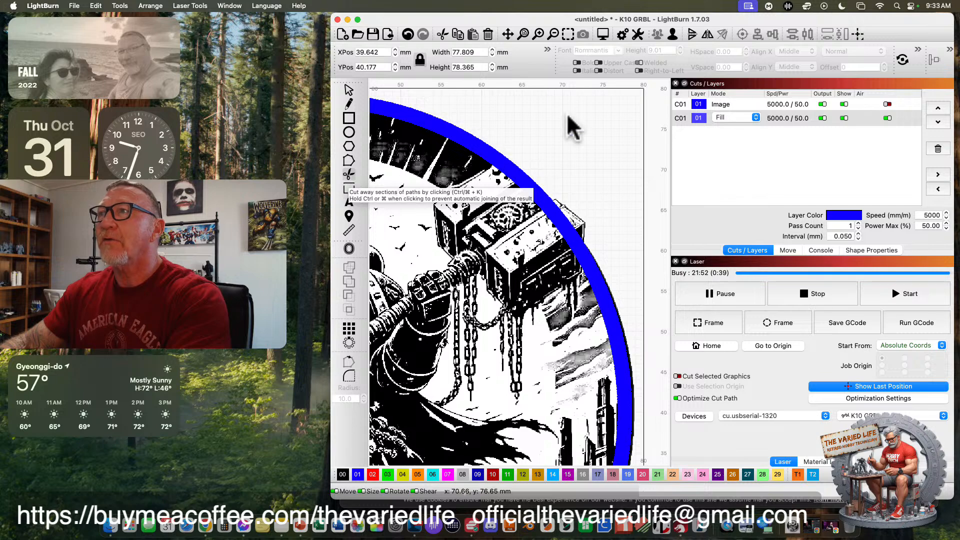
pyautogui.click(348, 175)
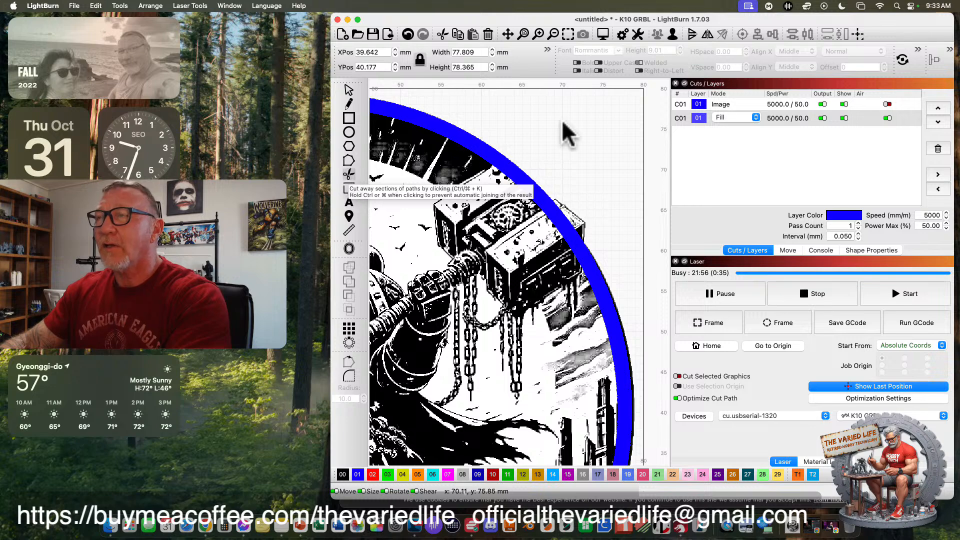
pyautogui.click(490, 150)
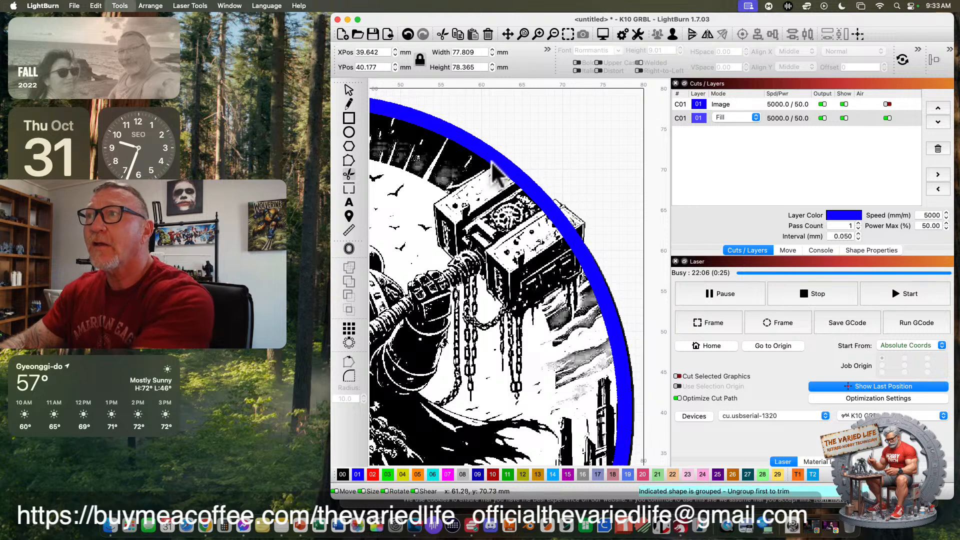
pyautogui.click(493, 165)
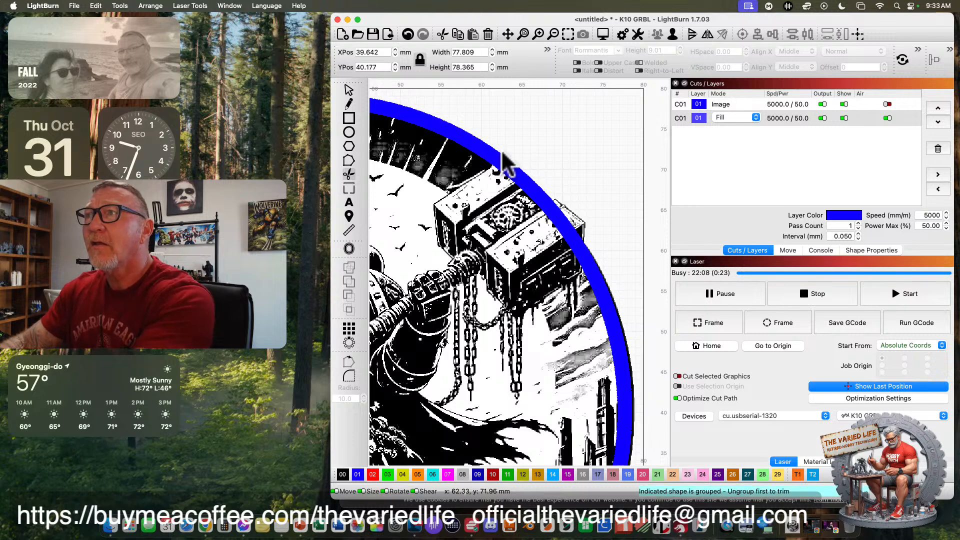
pyautogui.click(507, 149)
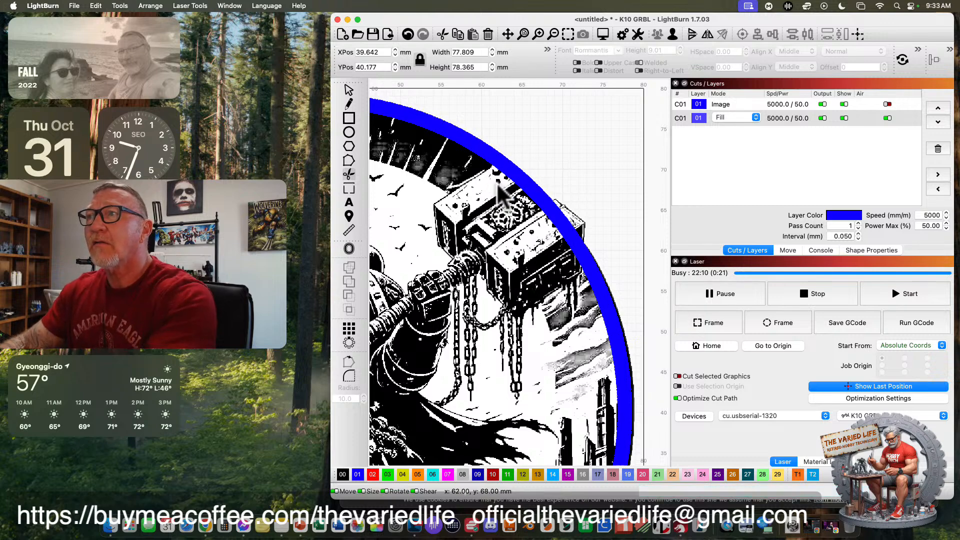
pyautogui.scroll(-5, 497, 189)
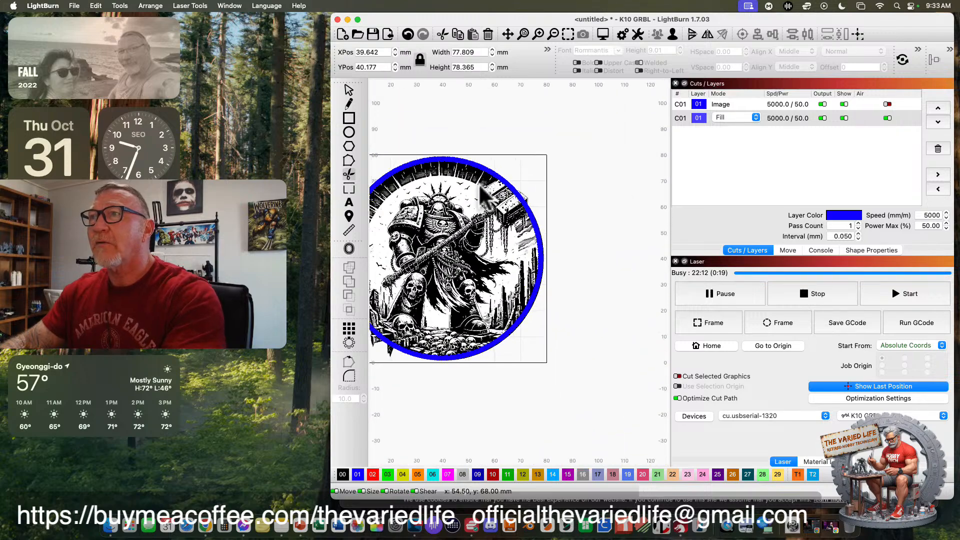
pyautogui.click(522, 31)
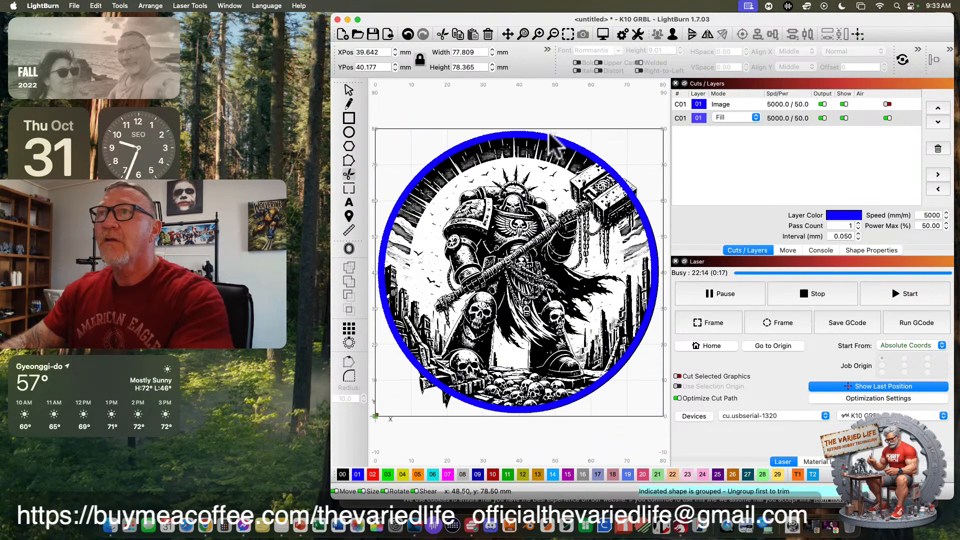